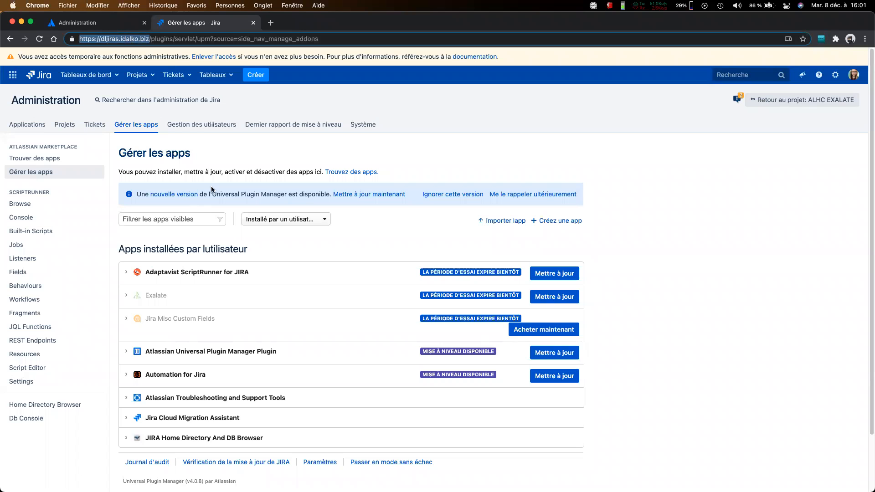
Step: Open the Jira Cloud Migration Assistant entry among the installed apps and confirm administrator access with the admin account password
click(187, 420)
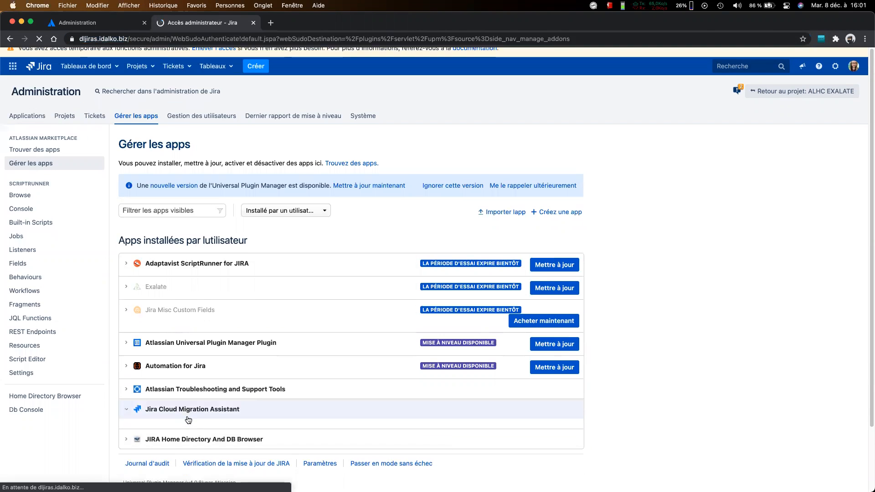
scroll(188, 419, down, 1)
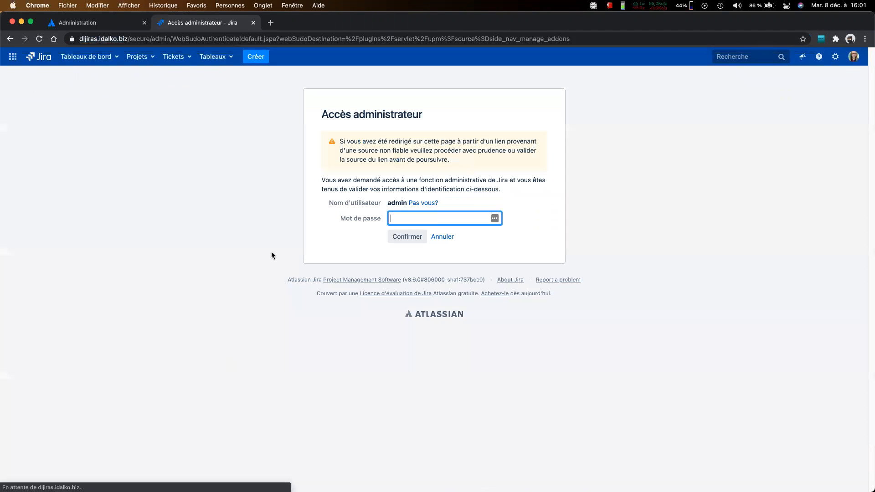
click(436, 218)
click(428, 239)
click(413, 234)
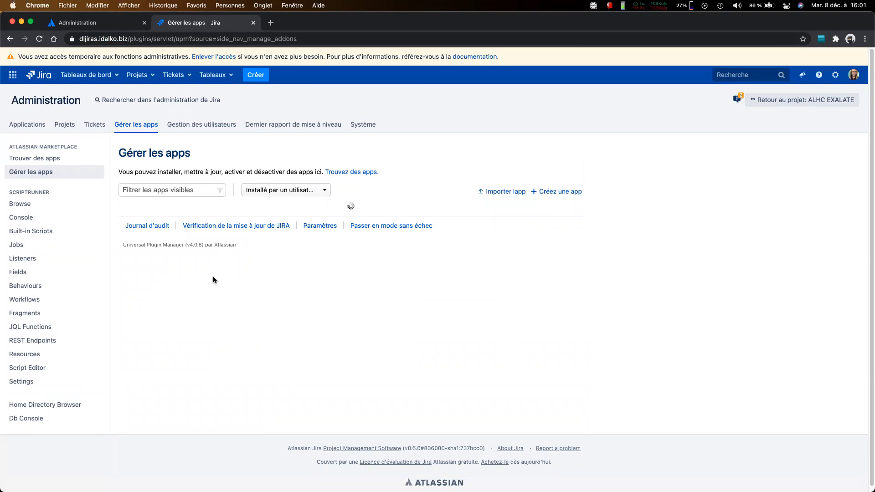
Step: Expand the Jira Cloud Migration Assistant entry in the installed apps and check its version details
scroll(201, 311, down, 3)
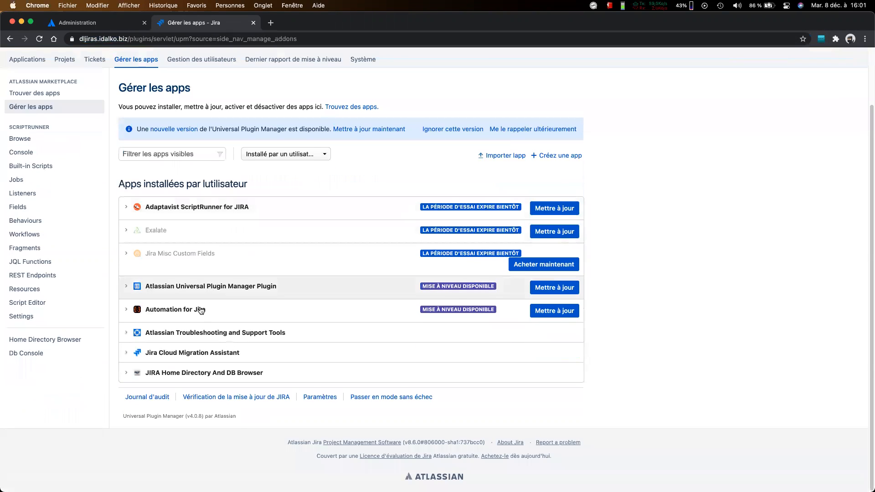
click(196, 353)
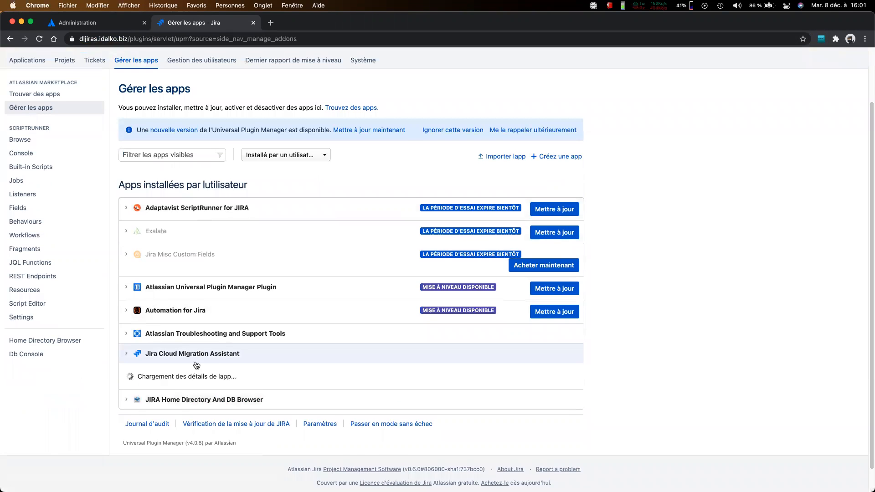
scroll(354, 365, down, 4)
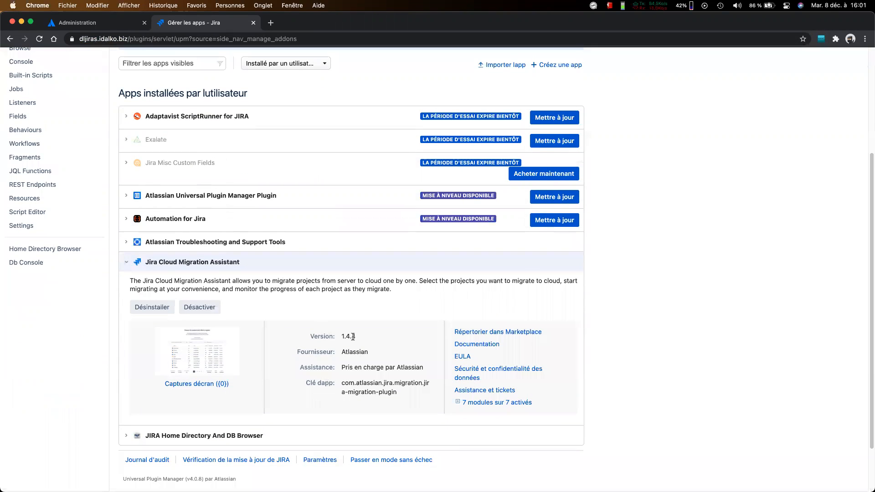
scroll(80, 152, up, 7)
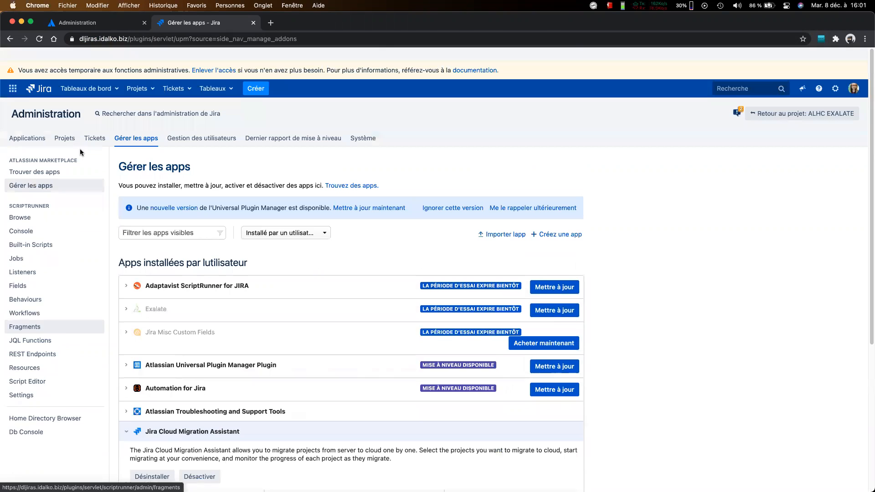
Step: Open the system backup page (Système de sauvegarde) and examine the export folder path and the backup file name field
click(371, 126)
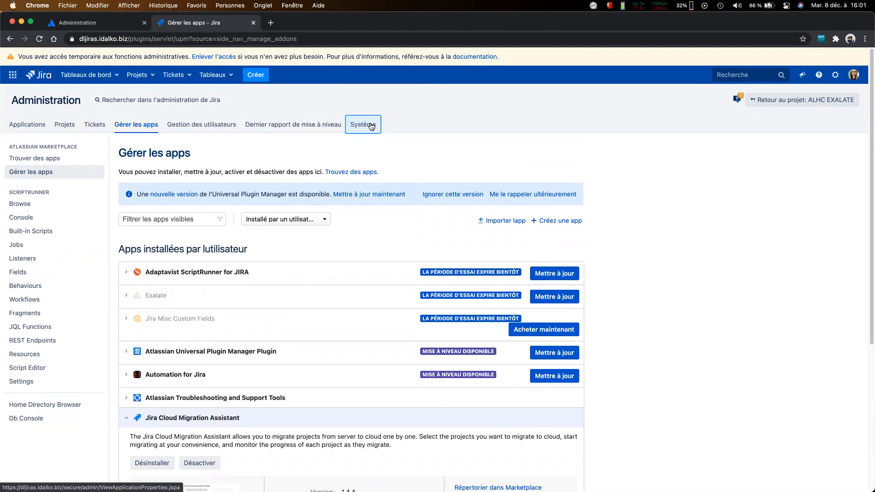
scroll(97, 254, down, 5)
scroll(96, 255, down, 12)
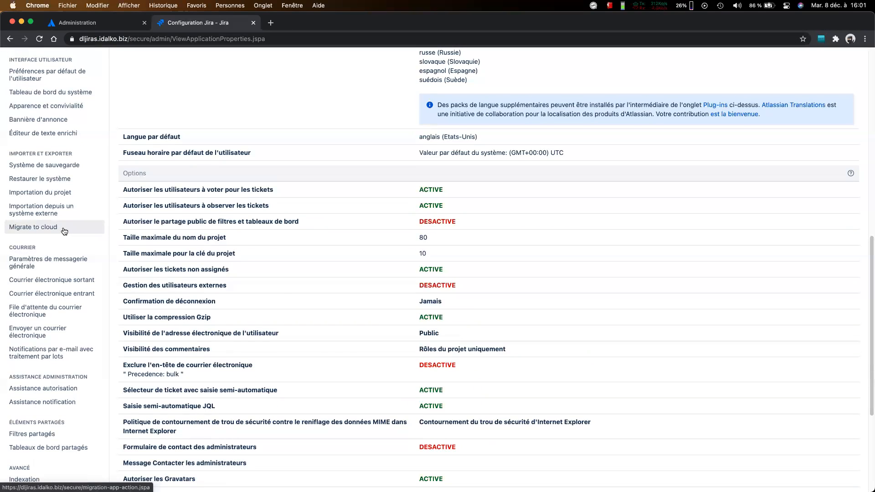
click(55, 166)
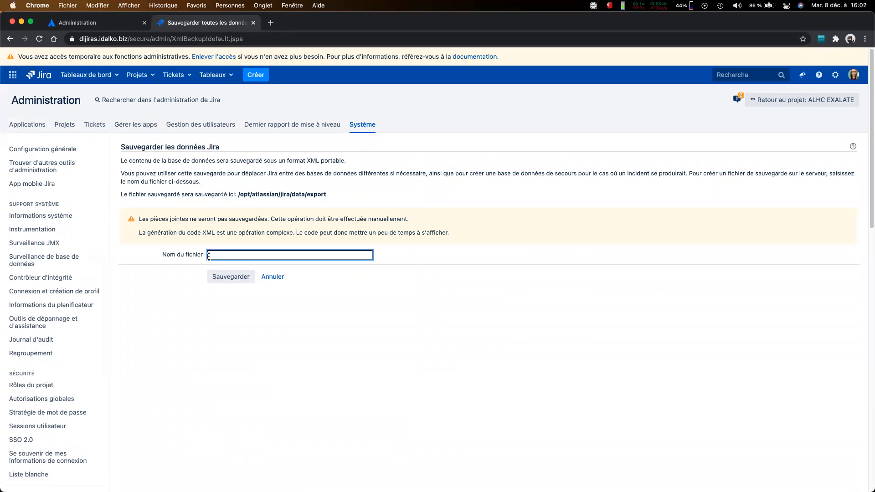
drag(238, 196, 327, 195)
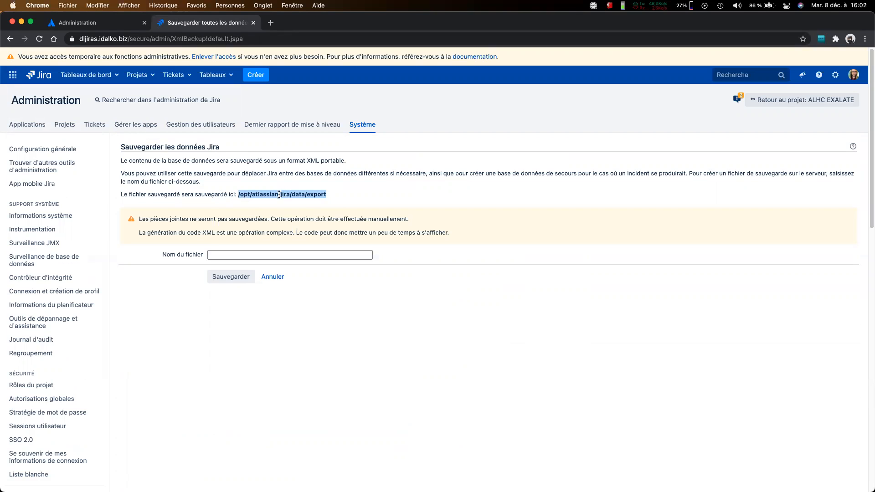
click(250, 255)
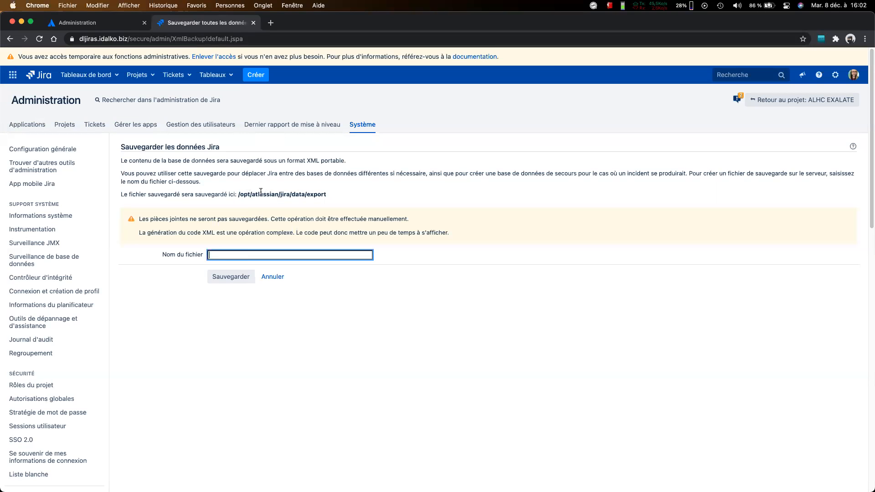
Step: Open the Migrate to cloud page and examine the project figures in the product summary
scroll(261, 191, down, 3)
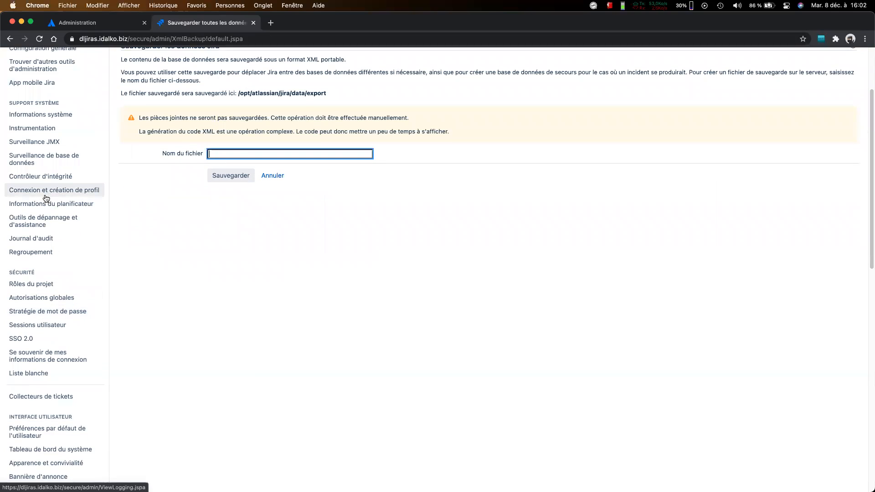
scroll(48, 200, down, 5)
scroll(54, 426, down, 3)
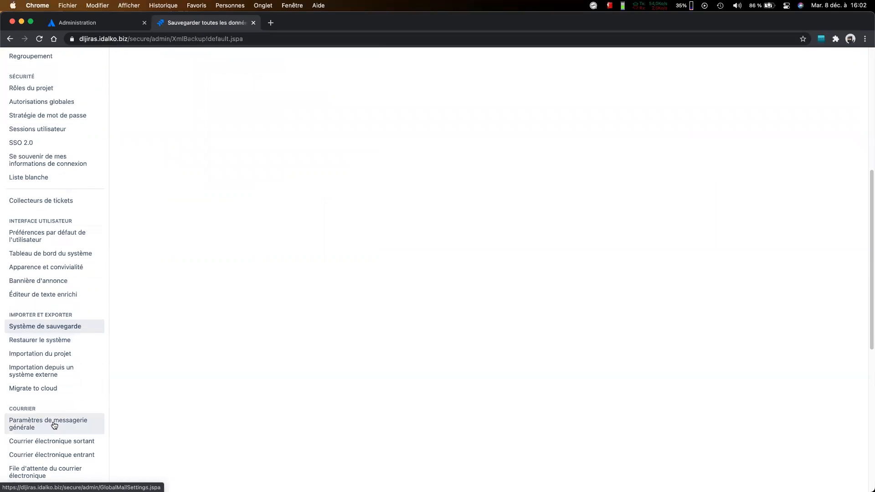
click(61, 393)
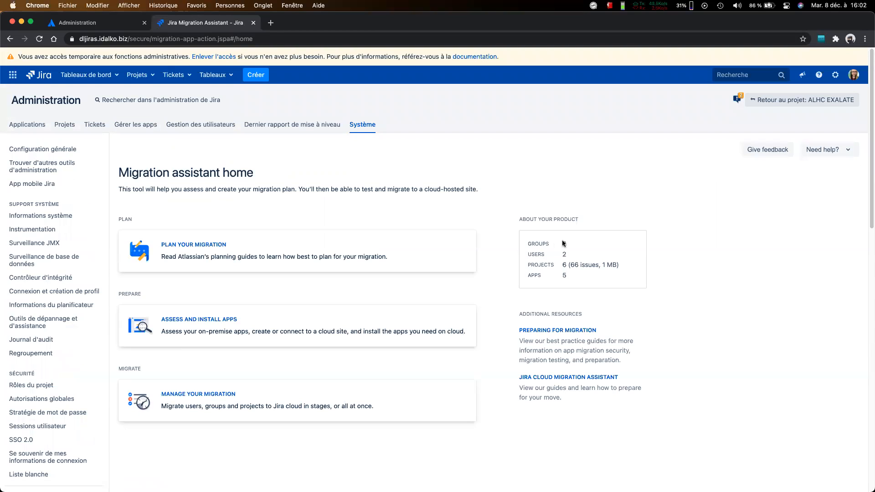
triple_click(574, 263)
click(625, 267)
drag(618, 266, 528, 266)
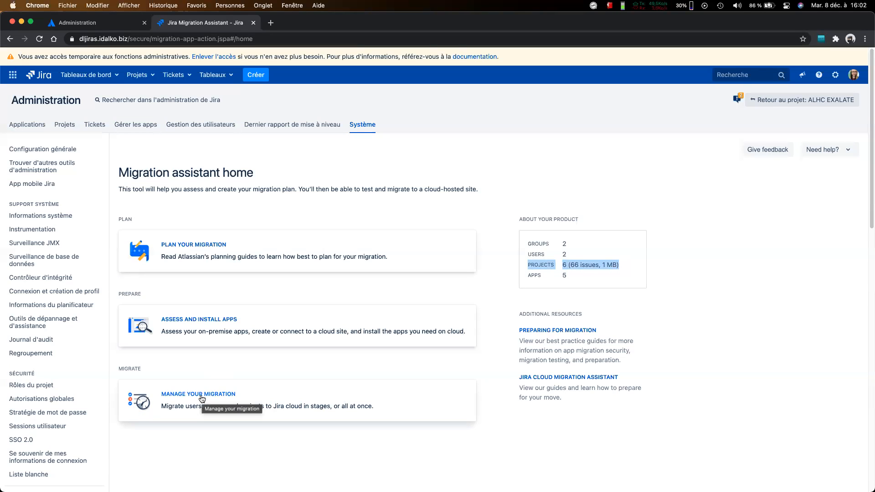
Step: Create a new migration from the Migrations dashboard and choose to assess the apps first
click(230, 394)
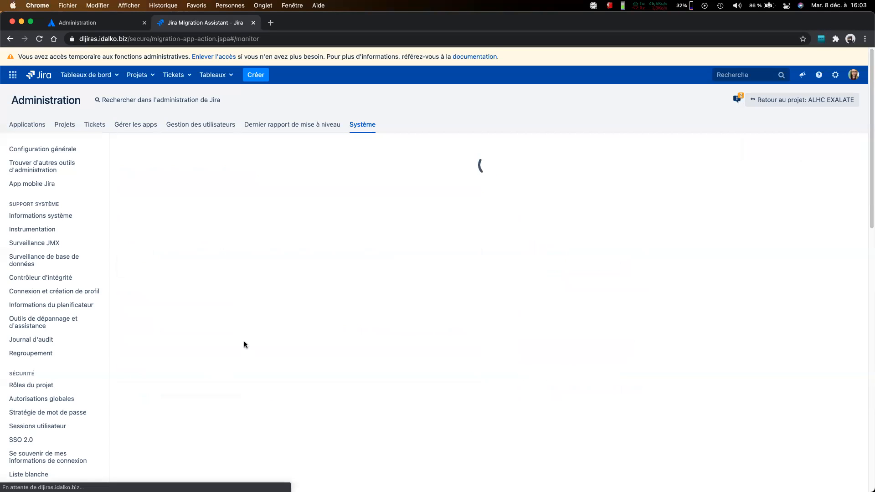
scroll(326, 258, down, 2)
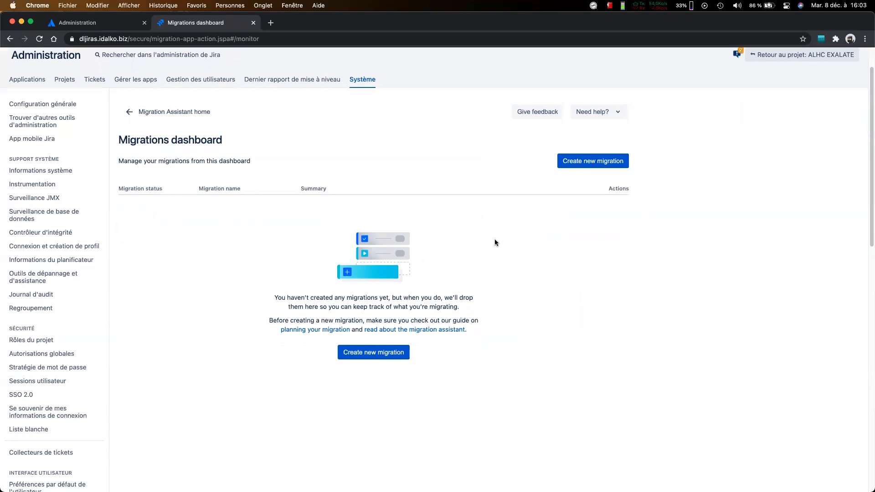
click(567, 161)
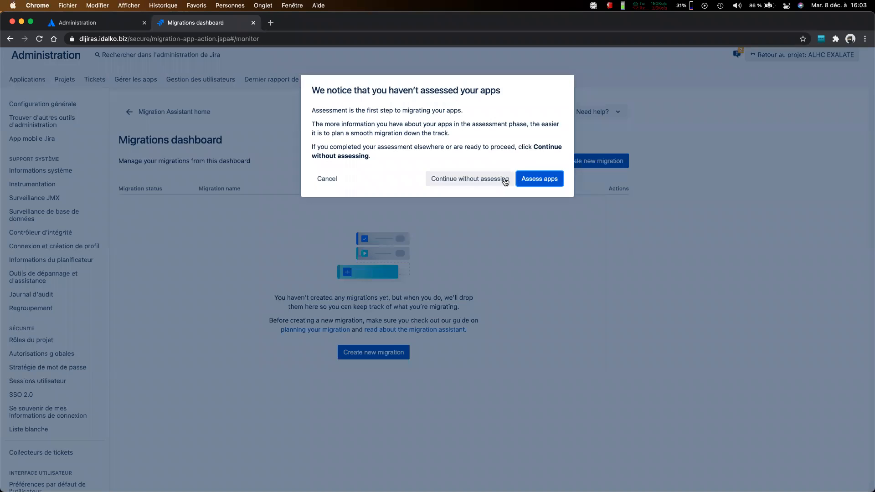
click(539, 179)
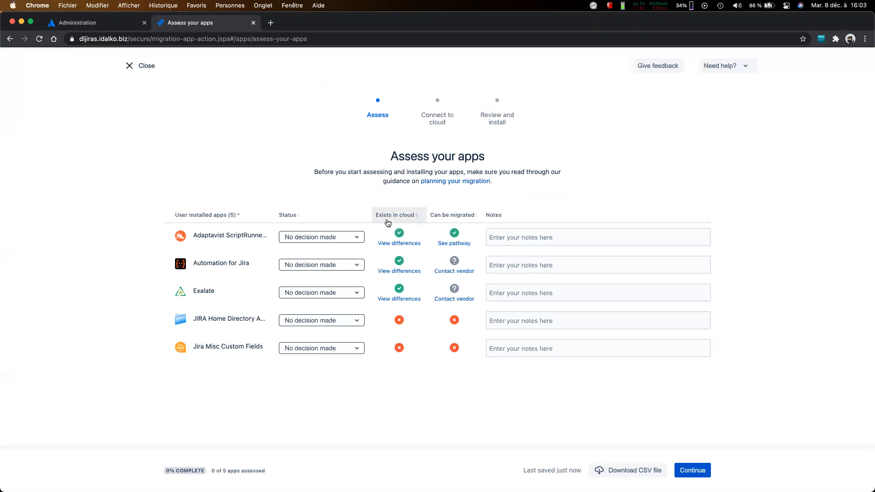
Step: Set the assessment status of Adaptavist ScriptRunner and Automation for Jira to Needed in cloud
click(352, 237)
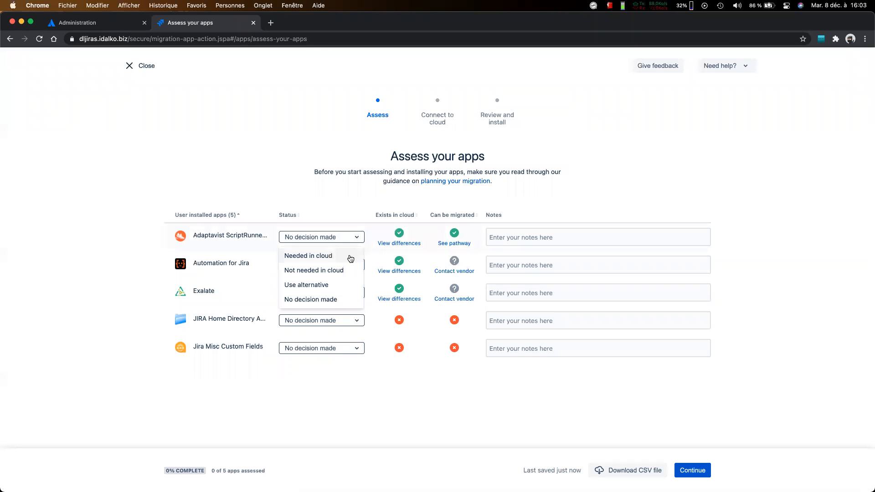
click(349, 258)
click(344, 265)
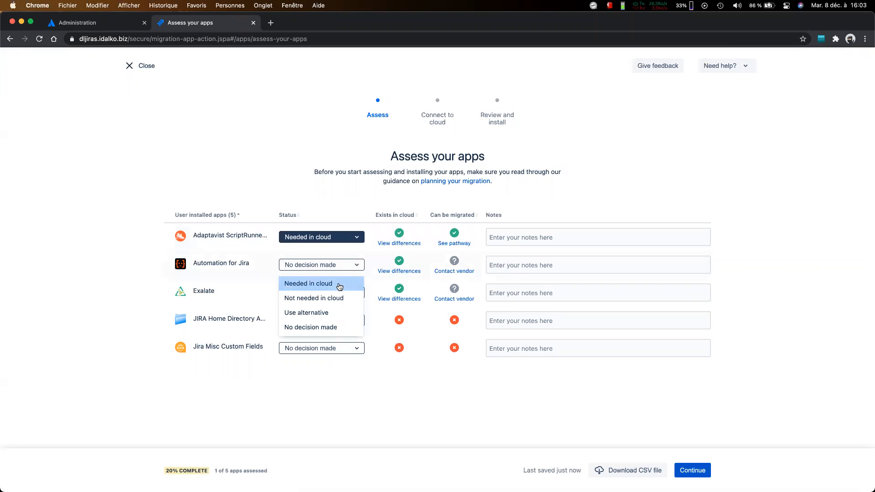
click(339, 284)
Step: Set the assessment status of Exalate, JIRA Home Directory And DB Browser and Jira Misc Custom Fields to Not needed in cloud
click(336, 293)
click(334, 327)
click(333, 323)
click(331, 355)
click(331, 352)
click(328, 381)
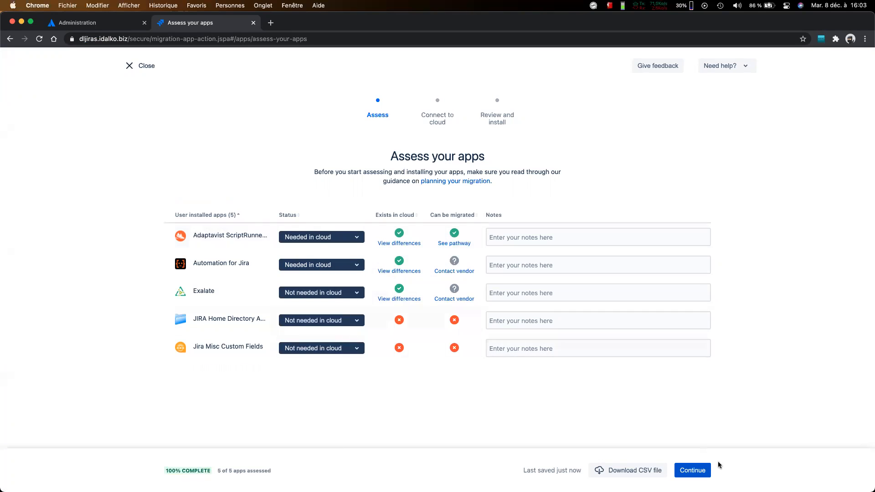
Step: View the cloud site selection in the Connect to cloud stage and close the assessment without choosing a destination
click(698, 474)
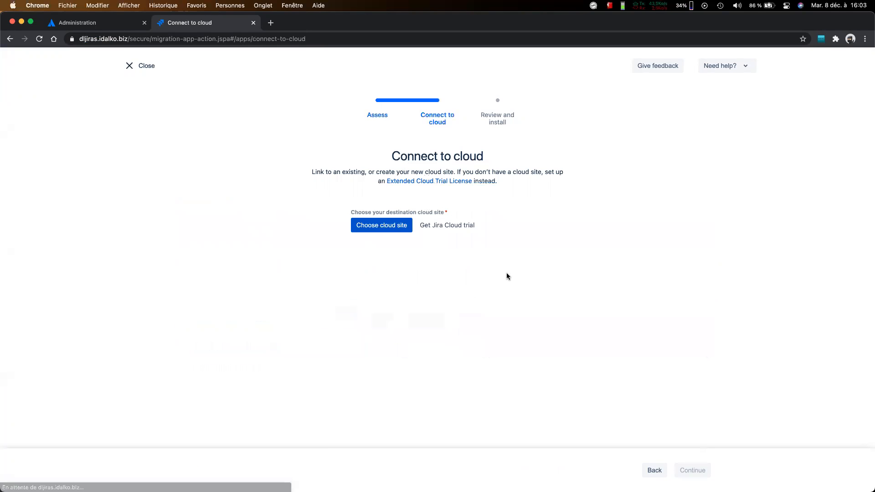
click(389, 228)
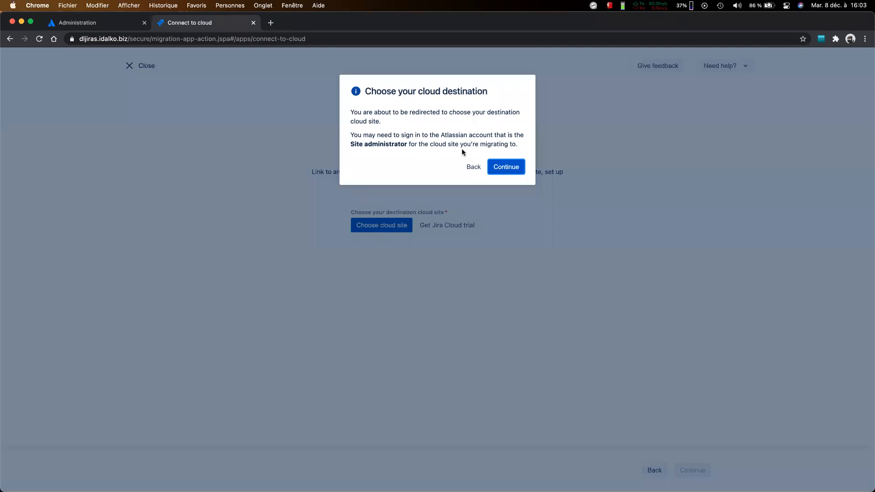
click(472, 167)
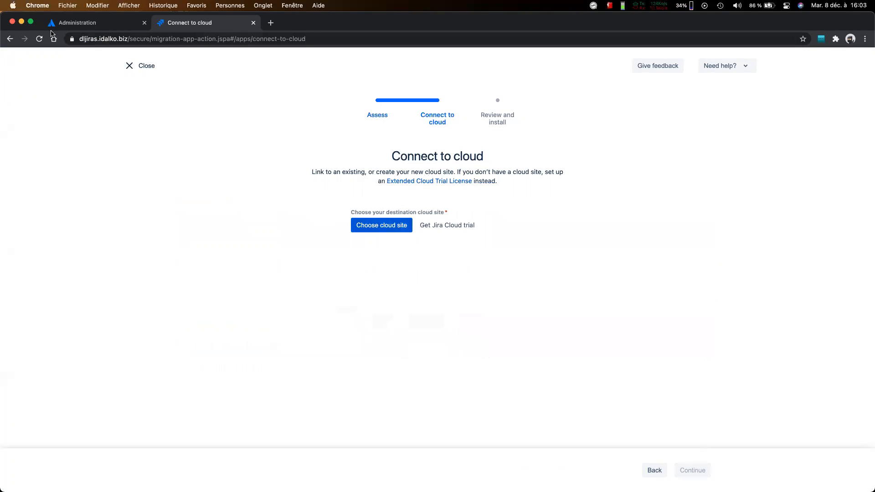
click(129, 66)
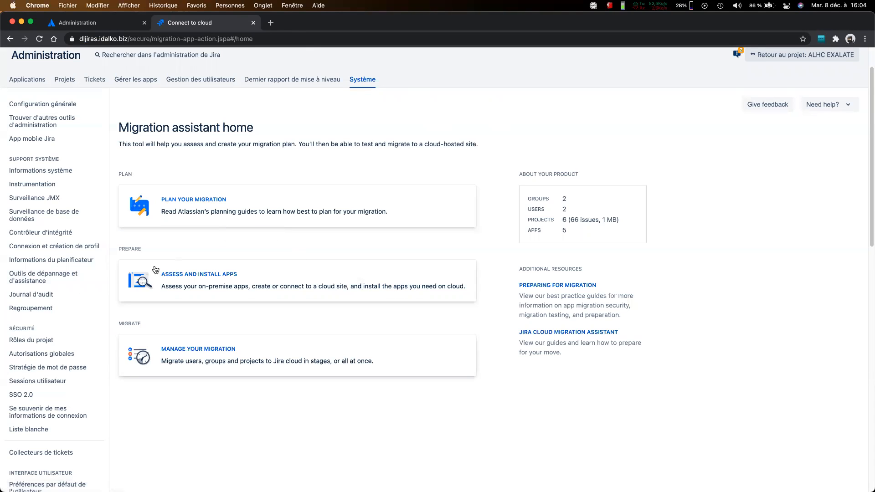
scroll(55, 298, down, 1)
scroll(55, 298, down, 5)
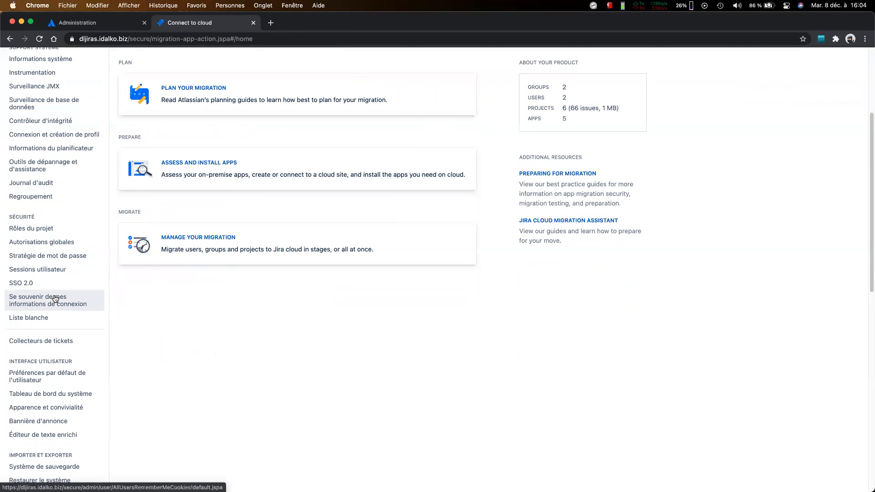
scroll(55, 298, up, 5)
scroll(55, 299, down, 5)
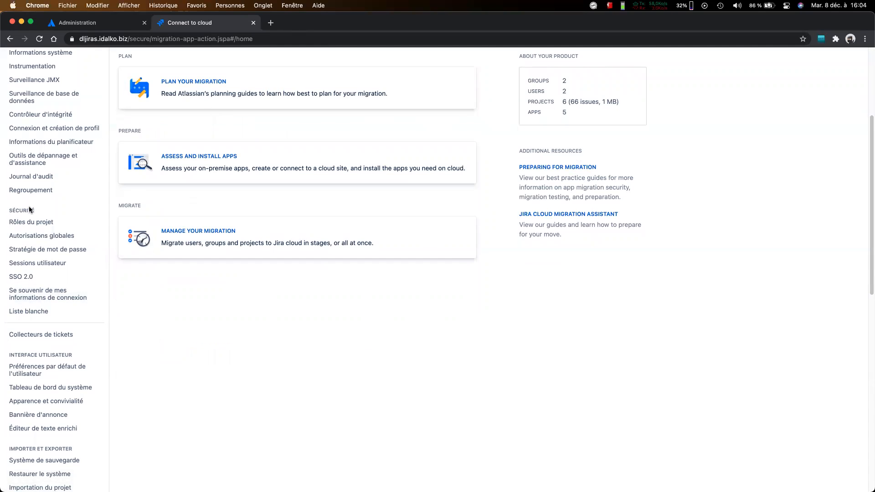
scroll(56, 179, up, 3)
scroll(56, 182, down, 1)
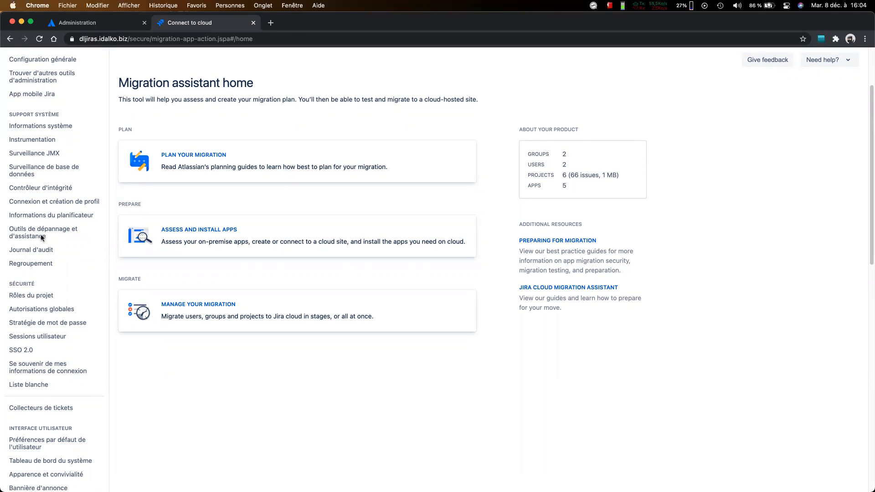
scroll(39, 238, up, 3)
scroll(39, 240, down, 5)
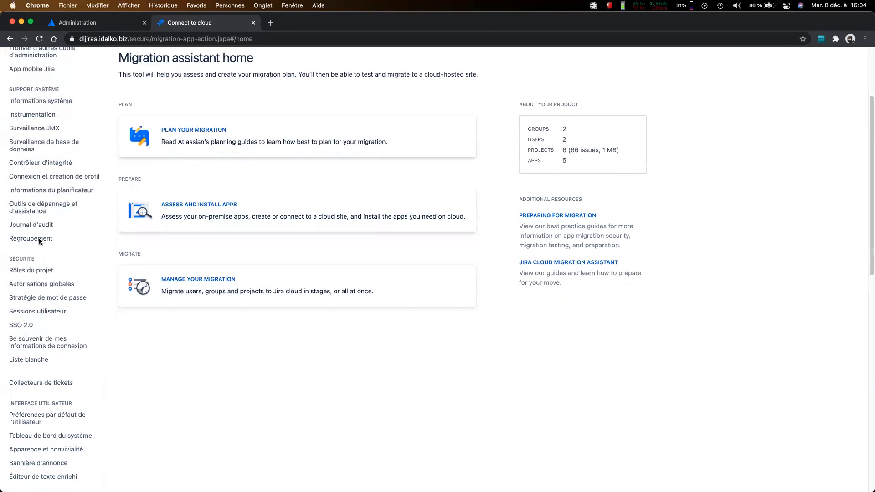
Step: Revisit the system backup page and open the page for restoring Jira data from a backup (Restaurer le système)
scroll(39, 241, down, 6)
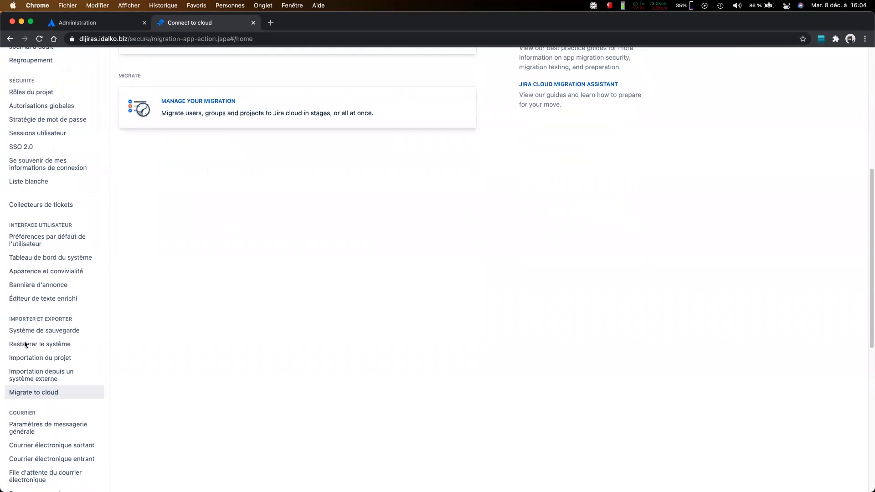
click(37, 327)
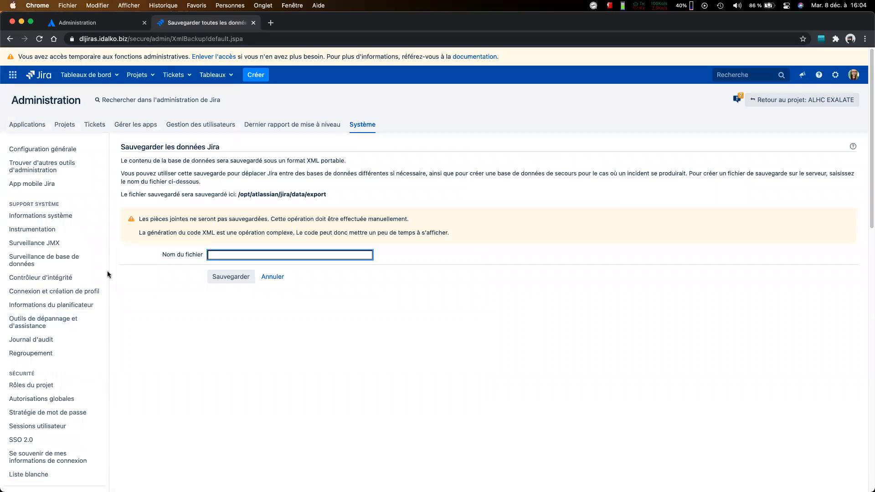
scroll(36, 424, down, 9)
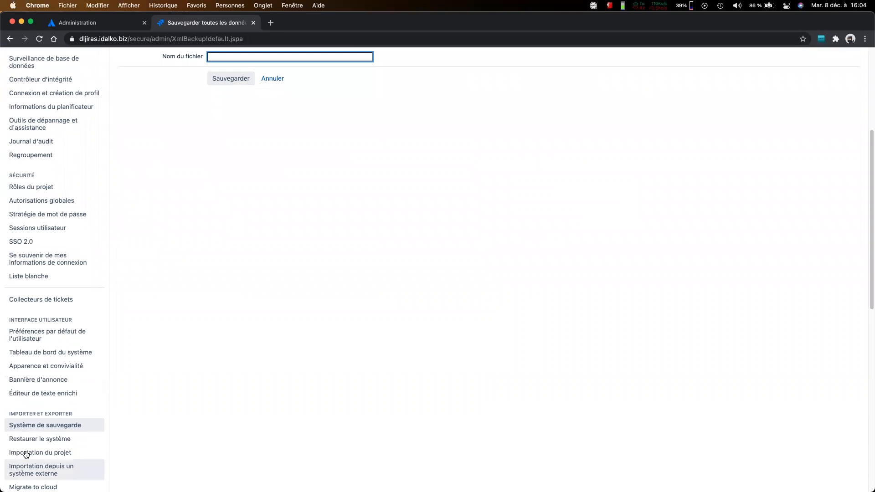
click(82, 440)
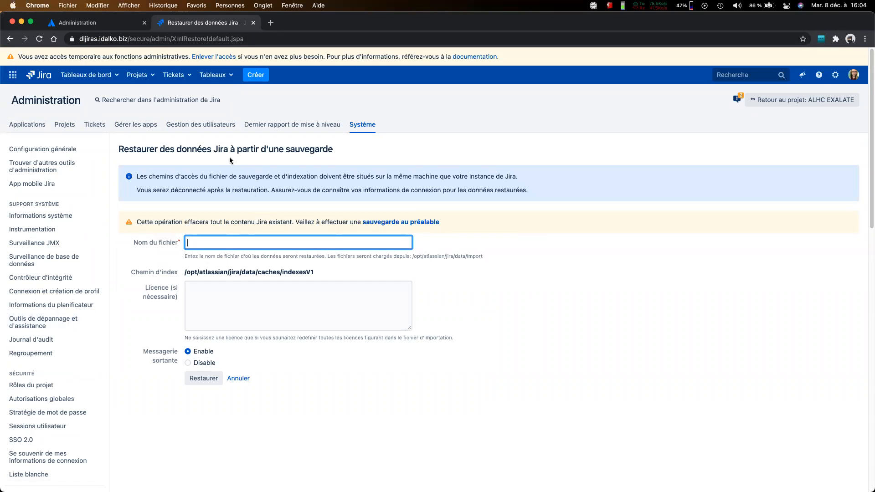
Step: Review the server's form for restoring Jira data from a backup and the related import and export options
triple_click(259, 151)
scroll(253, 170, down, 7)
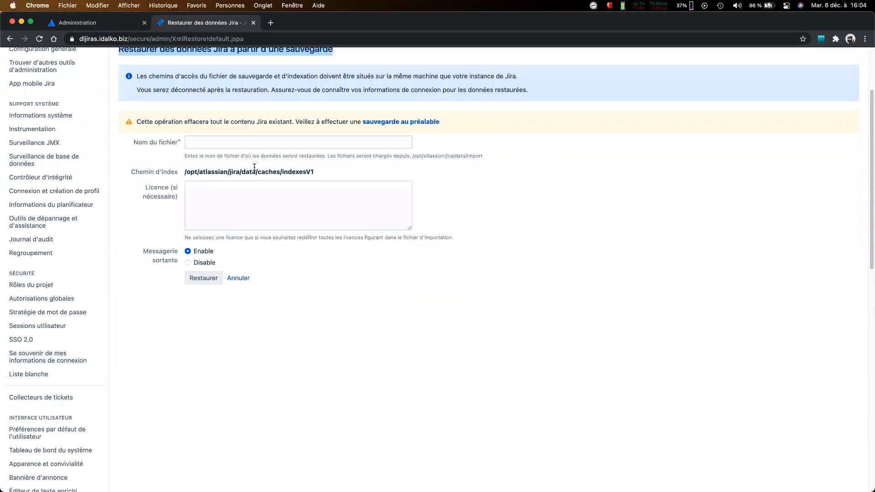
scroll(77, 359, down, 4)
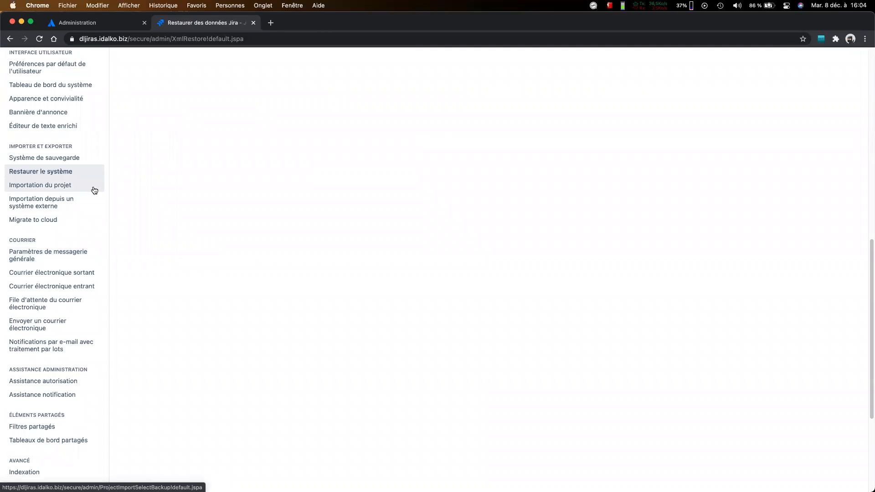
scroll(94, 190, up, 10)
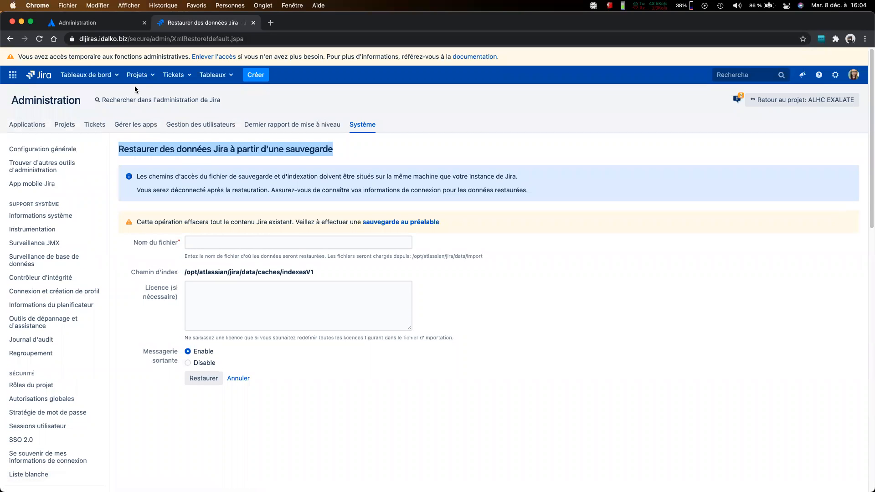
Step: Switch to the Atlassian Administration site at admin.atlassian.com and open the idalko organisation
click(91, 22)
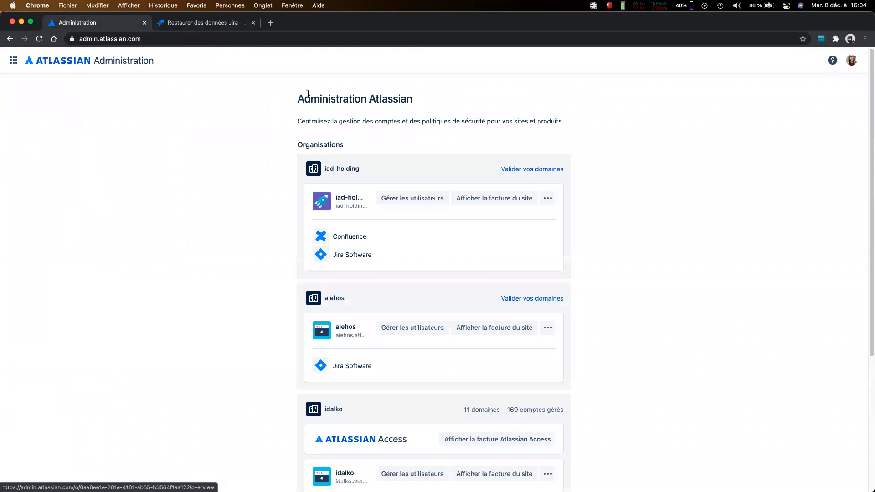
double_click(112, 39)
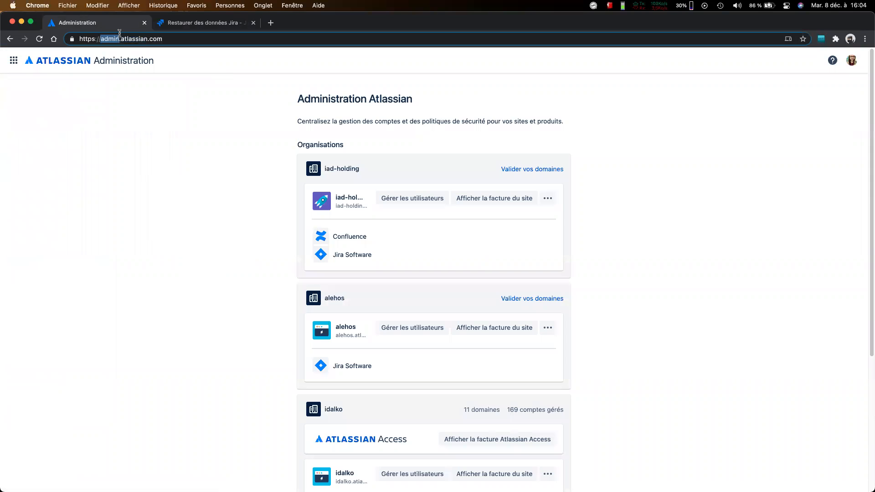
triple_click(177, 37)
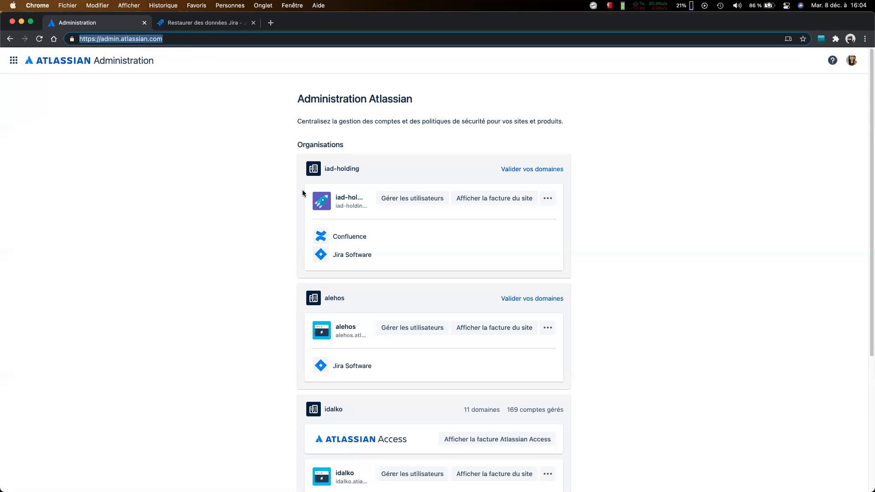
scroll(302, 190, down, 4)
click(324, 254)
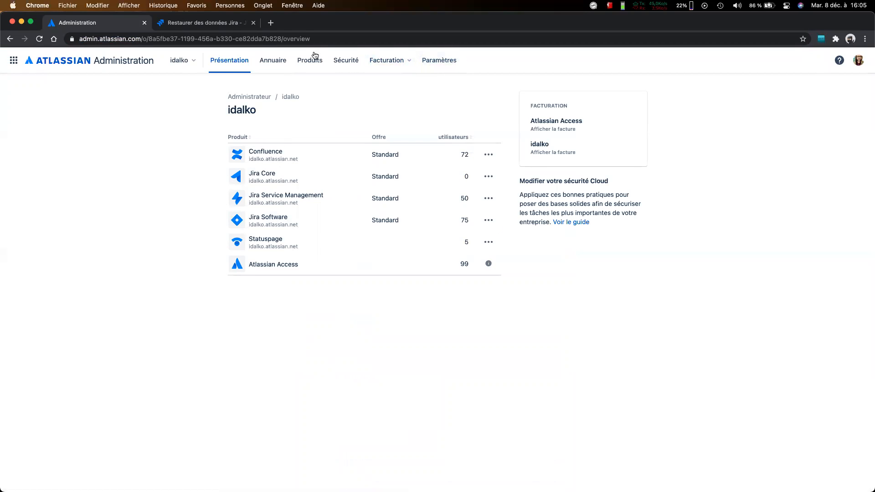
Step: View the idalko organisation's details and open Paramètres Jira for Jira Software from its product list
click(429, 62)
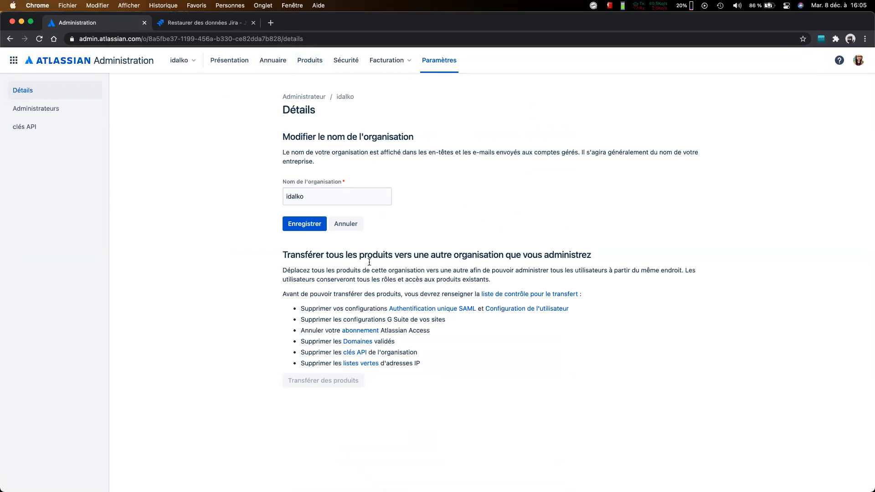
click(314, 64)
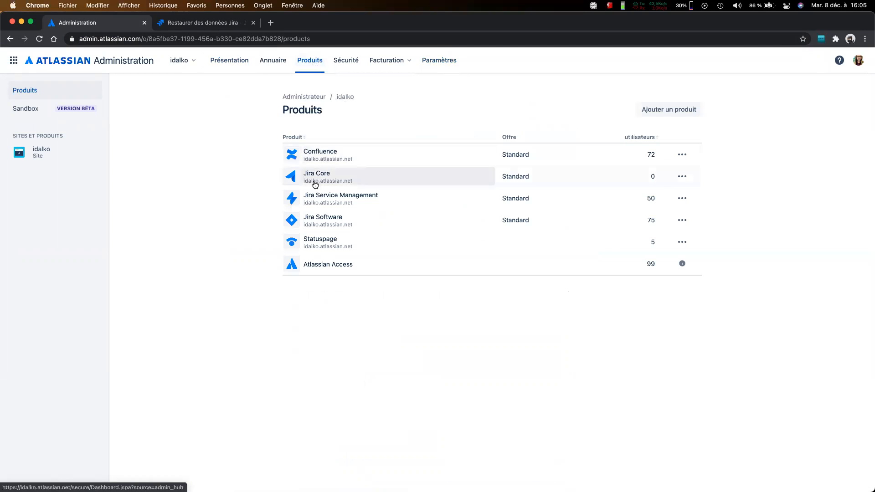
click(682, 220)
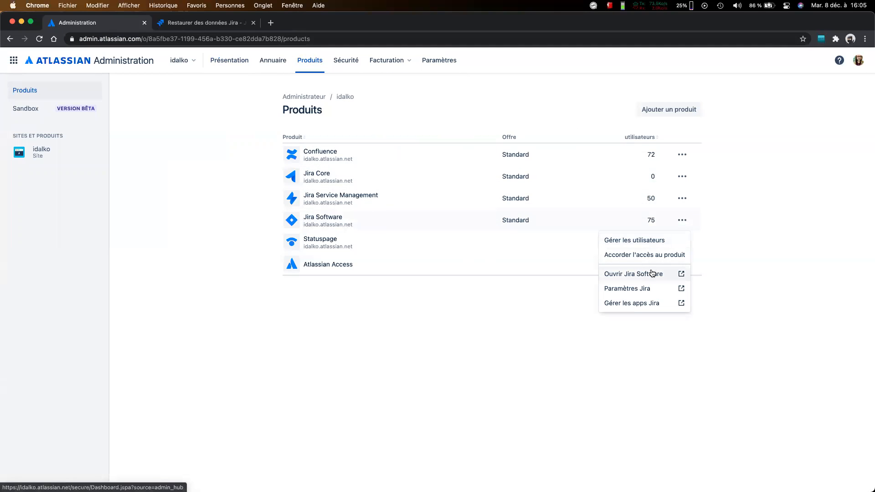
click(647, 287)
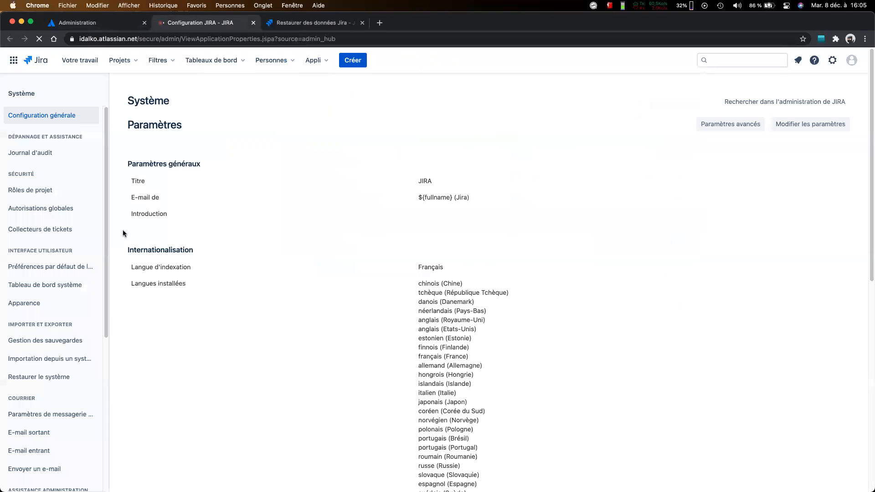
Step: Open the Jira Server ou Cloud import and choose the option for user data already migrated through Jira Cloud Migration Assistant
click(53, 359)
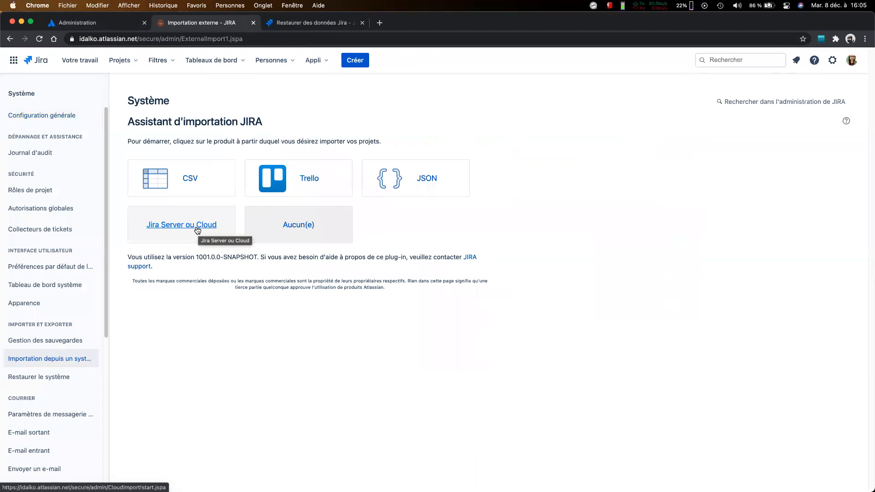
click(198, 228)
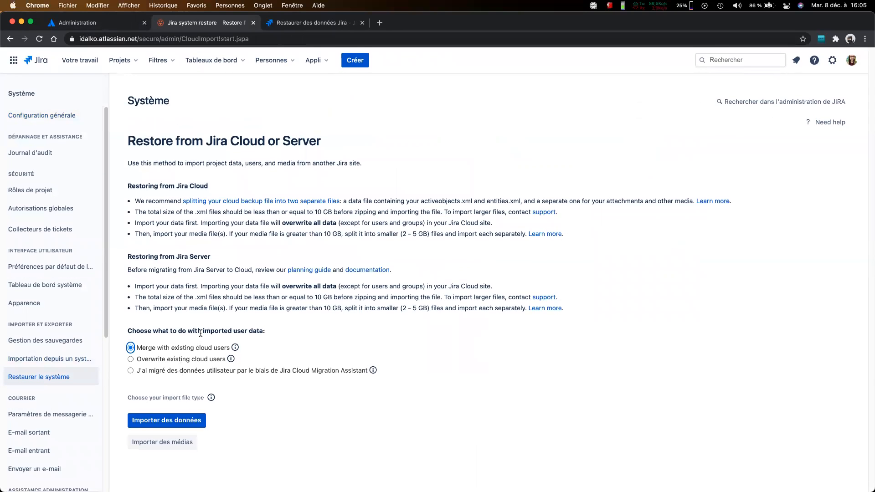
drag(266, 328, 126, 329)
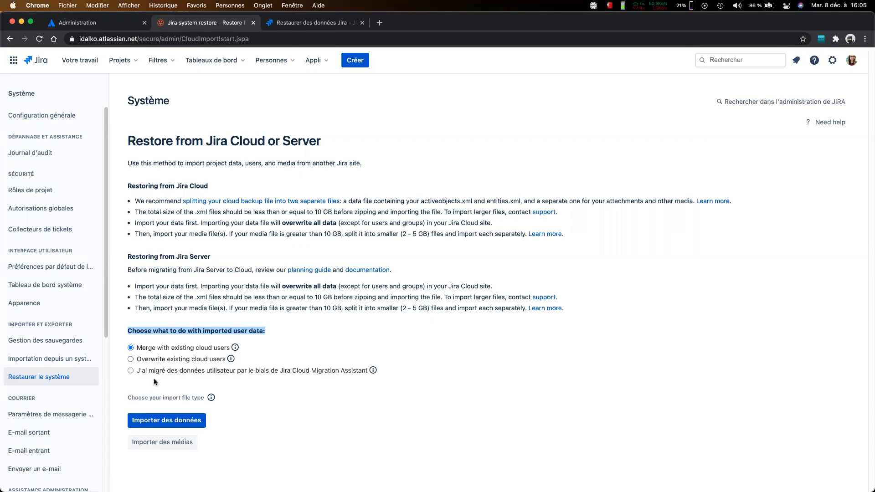
click(285, 370)
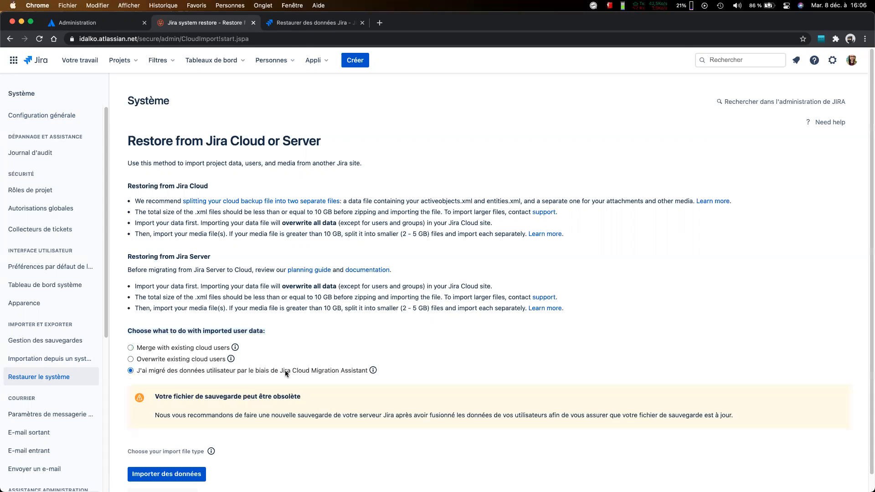
Step: Read the Restoring from Jira Server notes on the .xml file size limit and the splitting of media files
scroll(263, 364, down, 1)
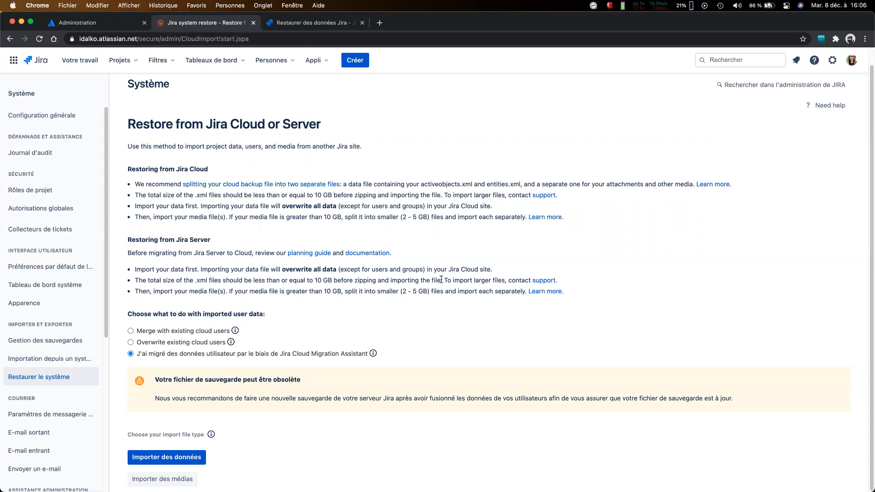
drag(441, 280, 147, 281)
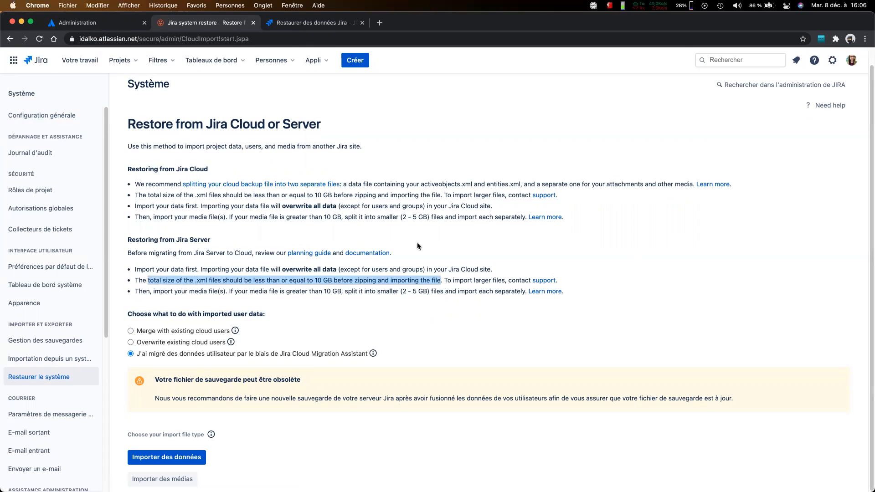
double_click(486, 280)
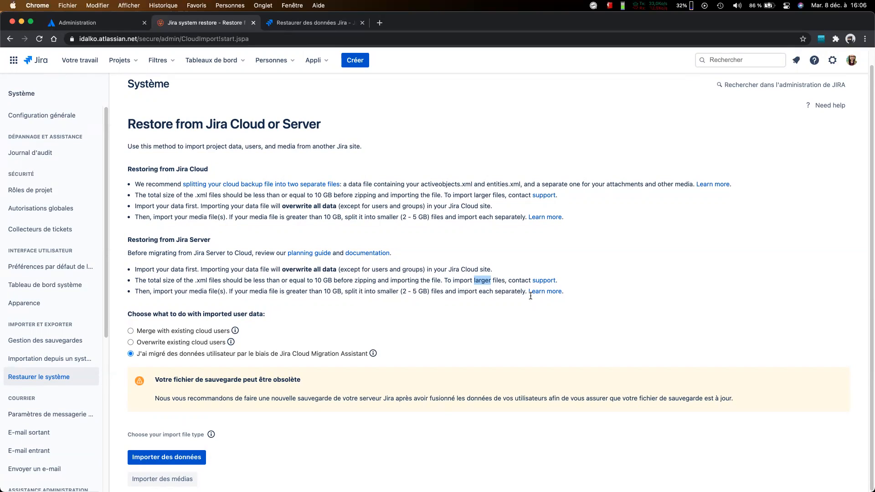
drag(527, 293, 152, 294)
click(152, 294)
scroll(152, 293, down, 1)
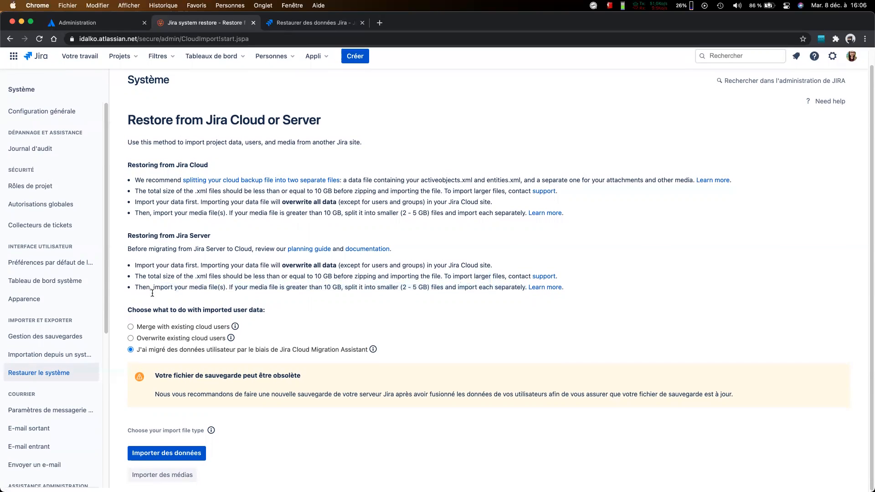
scroll(153, 293, up, 2)
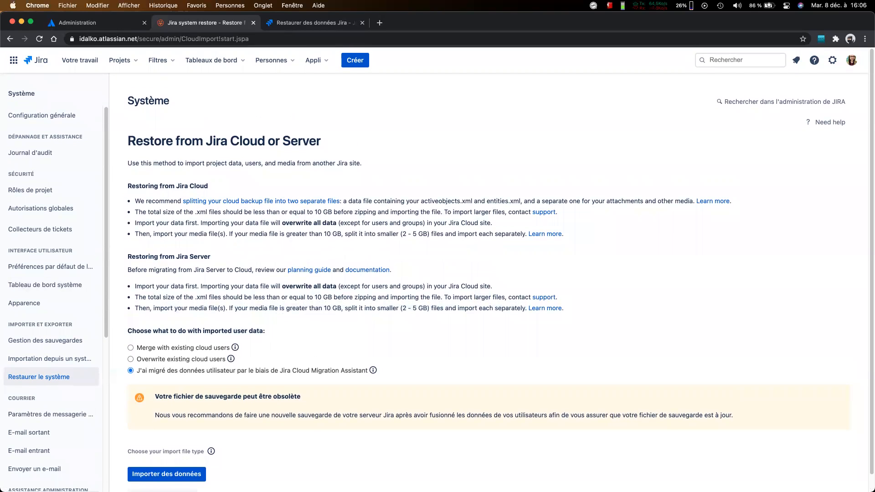
Step: Browse the cloud site's system administration pages and open the backup manager (Gestion des sauvegardes)
scroll(46, 295, down, 5)
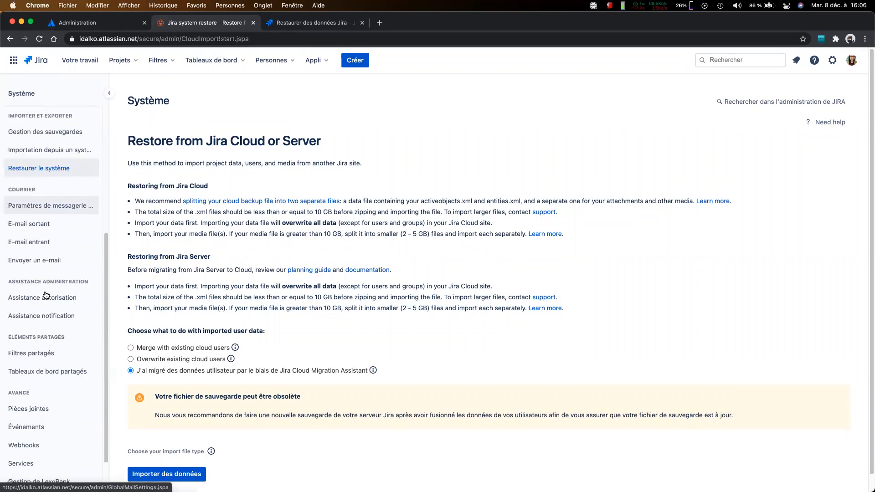
scroll(46, 295, down, 2)
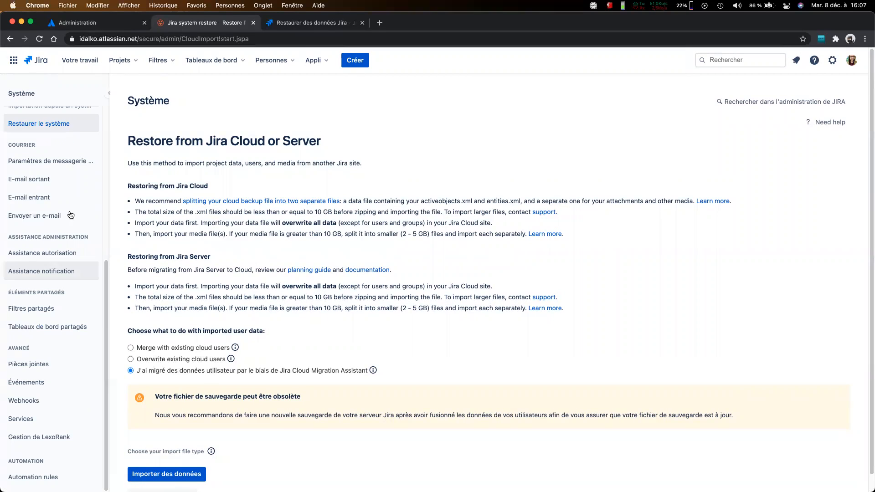
scroll(54, 271, up, 4)
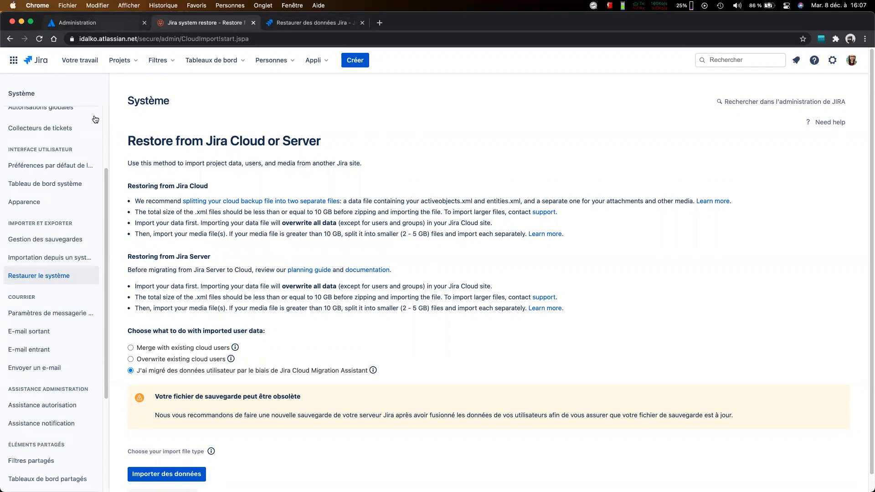
scroll(78, 209, up, 1)
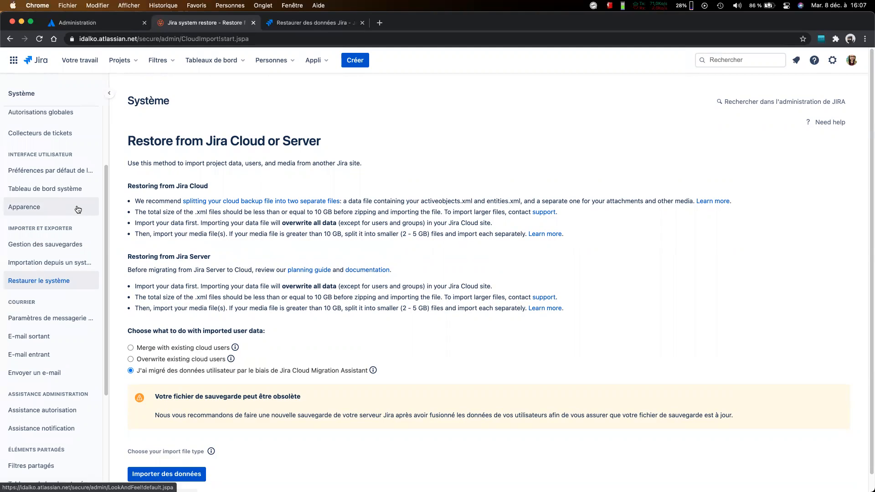
click(65, 250)
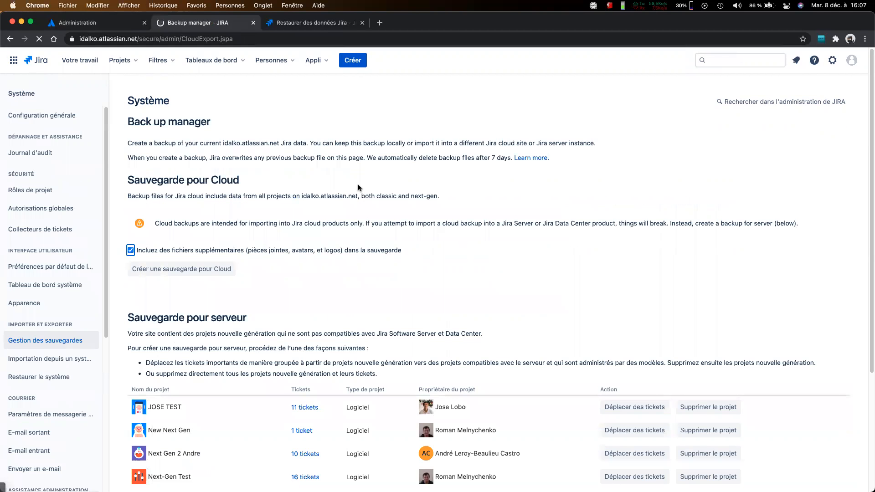
Step: Examine the cloud backup option for including additional files and the server backup requirements for next-generation projects
scroll(357, 184, down, 2)
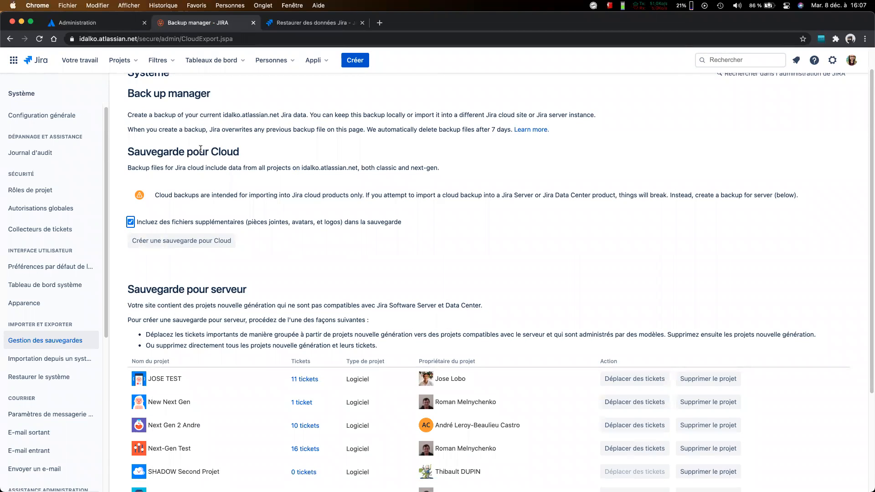
triple_click(215, 224)
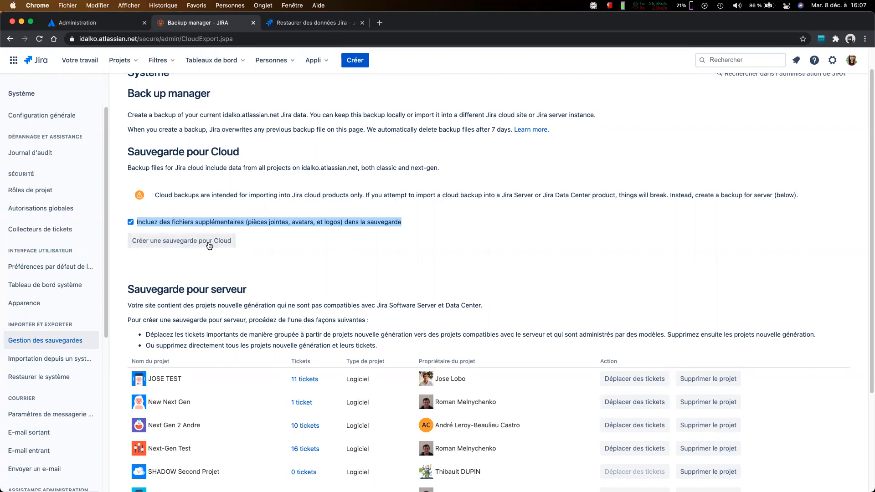
scroll(210, 243, down, 3)
scroll(210, 244, up, 1)
scroll(211, 244, down, 2)
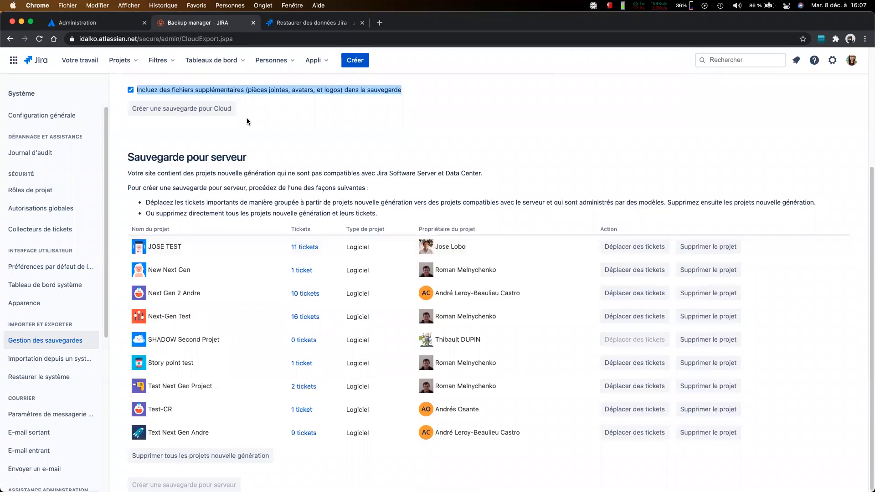
scroll(305, 165, up, 2)
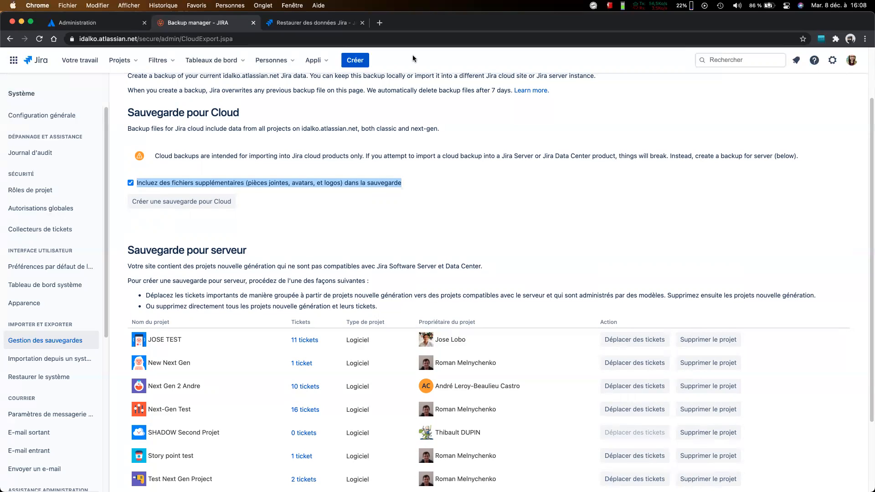
triple_click(318, 297)
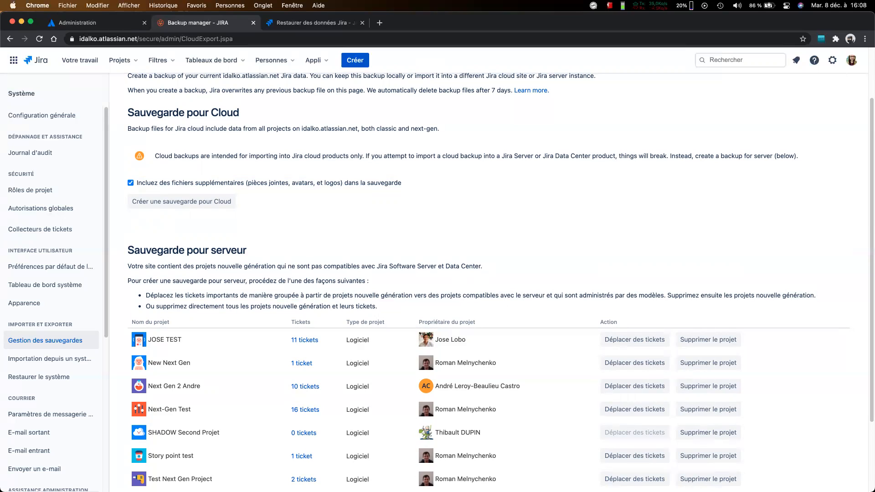
scroll(260, 209, down, 4)
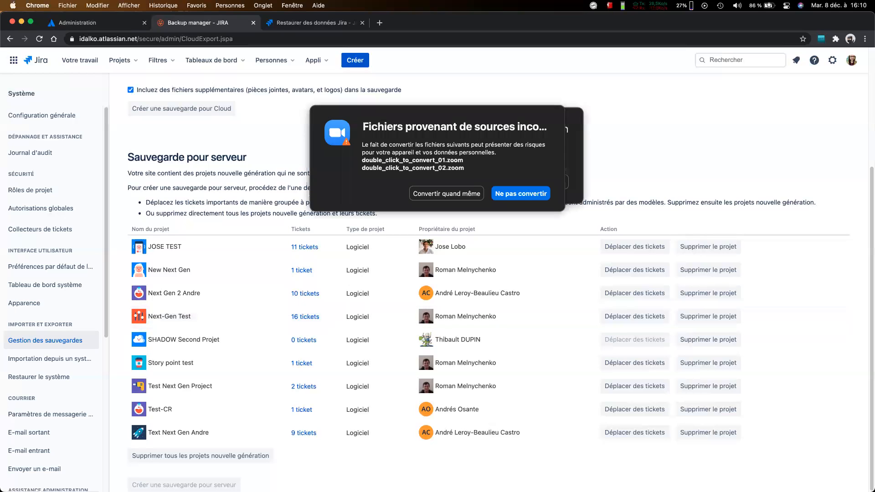
Step: Move the Zoom warning about the files to convert below the meeting recording conversion window
drag(457, 129, 203, 123)
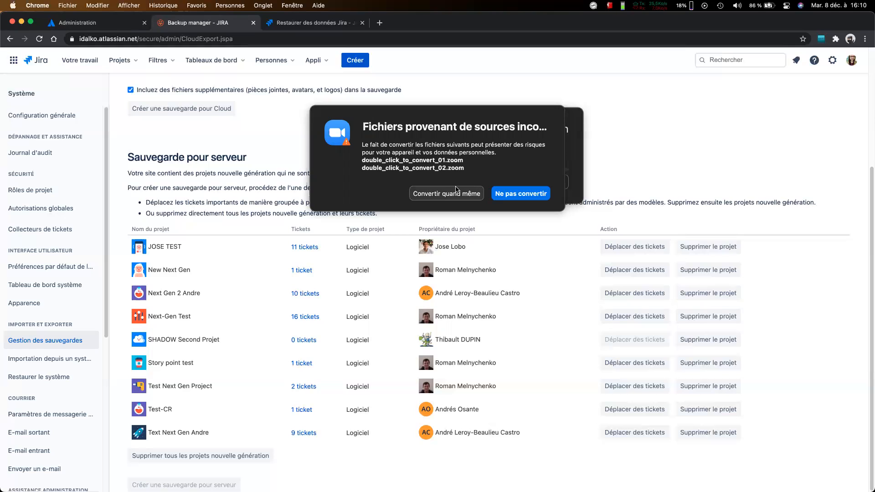
drag(475, 124, 483, 225)
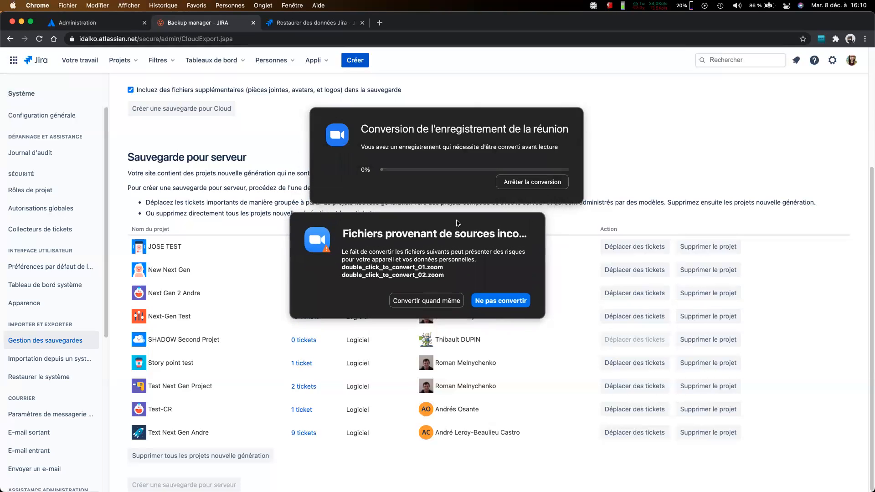